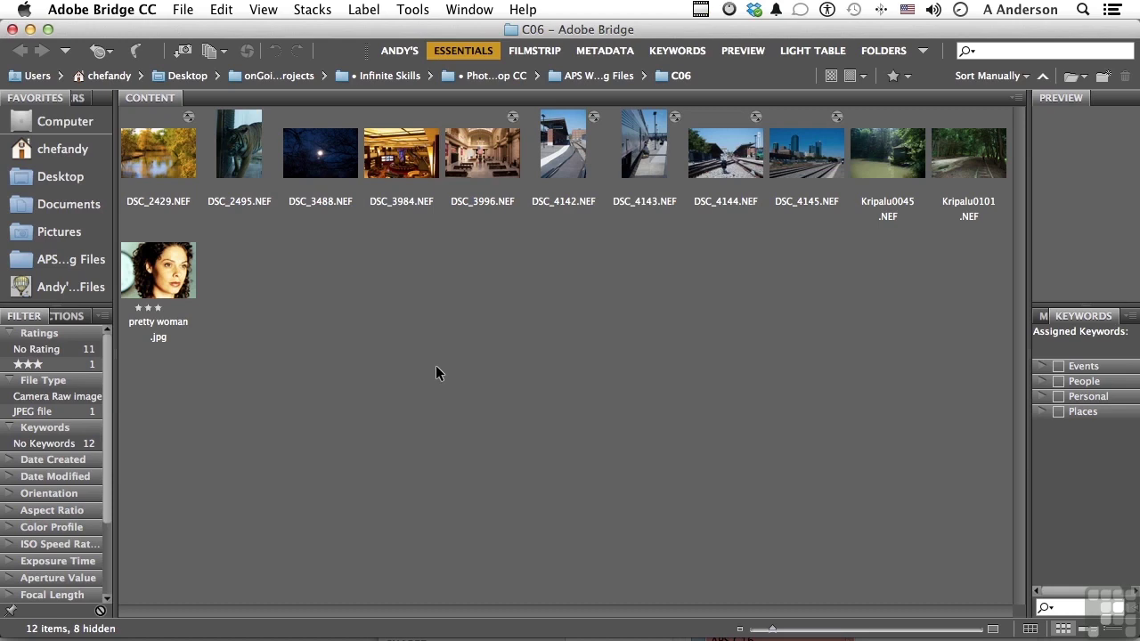
Open the pretty woman.jpg portrait from Bridge in Camera Raw using its context menu.
right_click(165, 280)
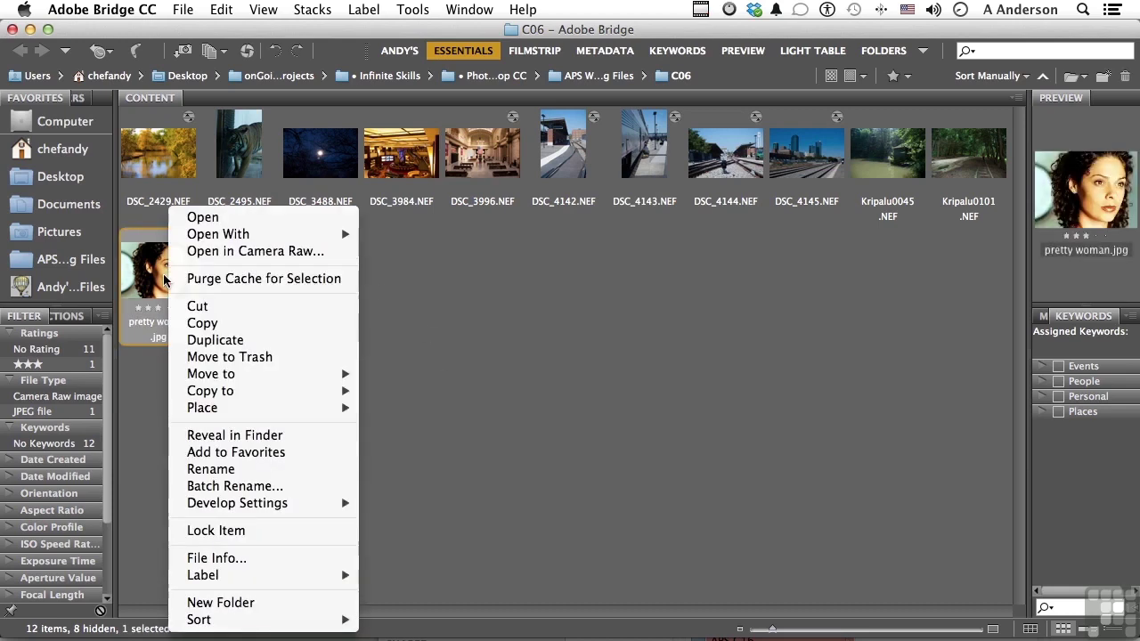
click(206, 251)
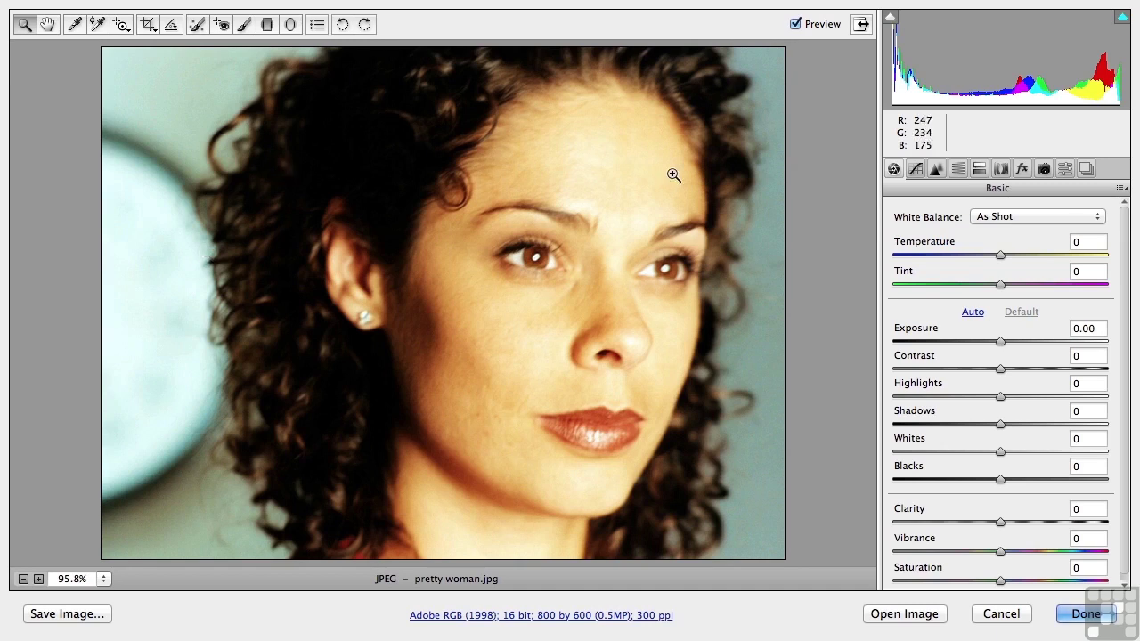
In the Detail panel, push sharpening Amount to 150 then back to 98, keeping Radius 1.0 and Detail 25.
click(934, 169)
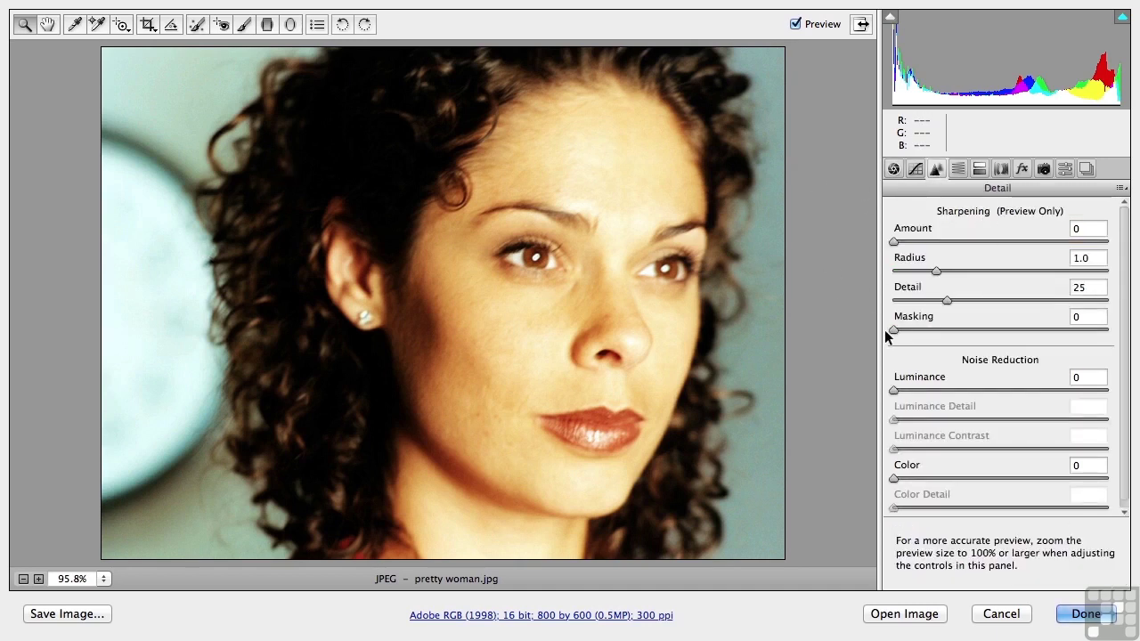
click(900, 246)
drag(901, 244, 1116, 246)
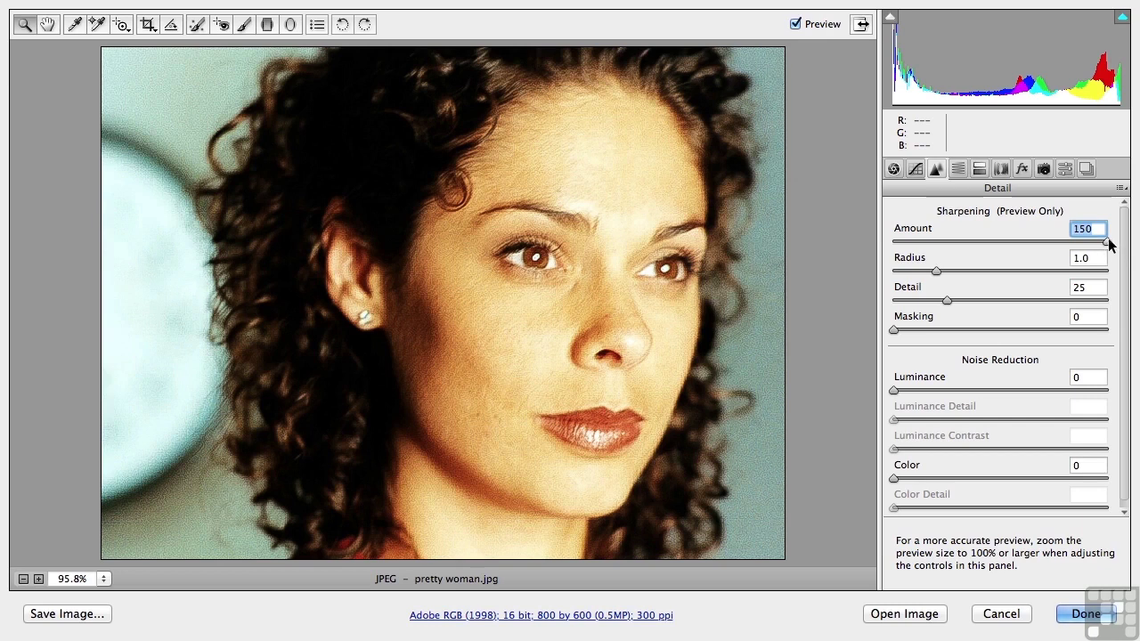
drag(1108, 242, 1034, 240)
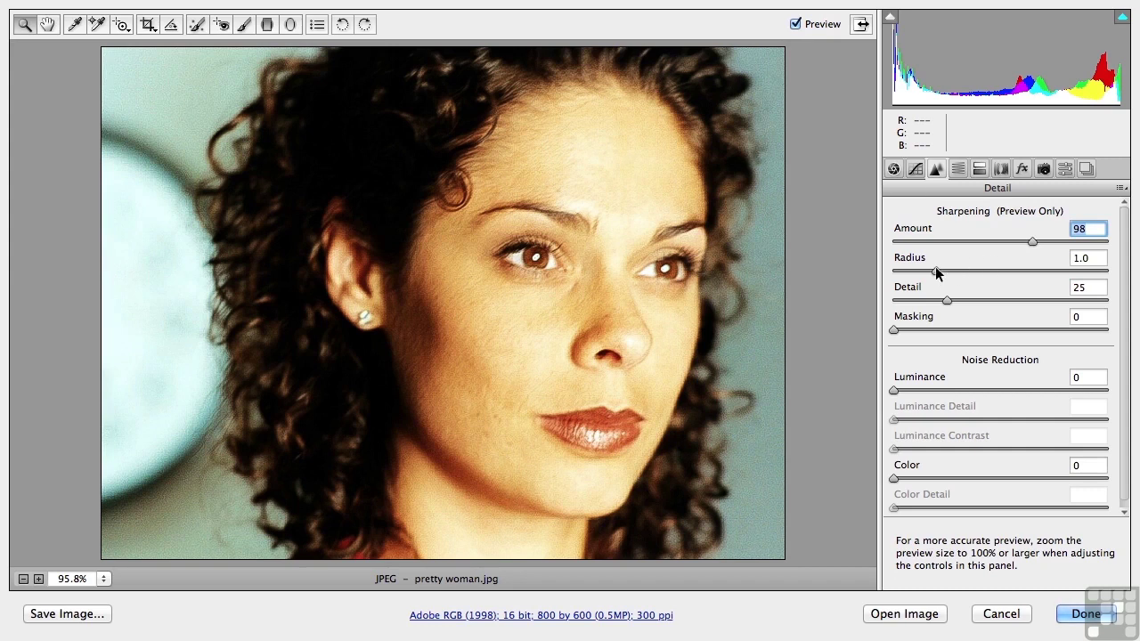
drag(935, 270, 908, 270)
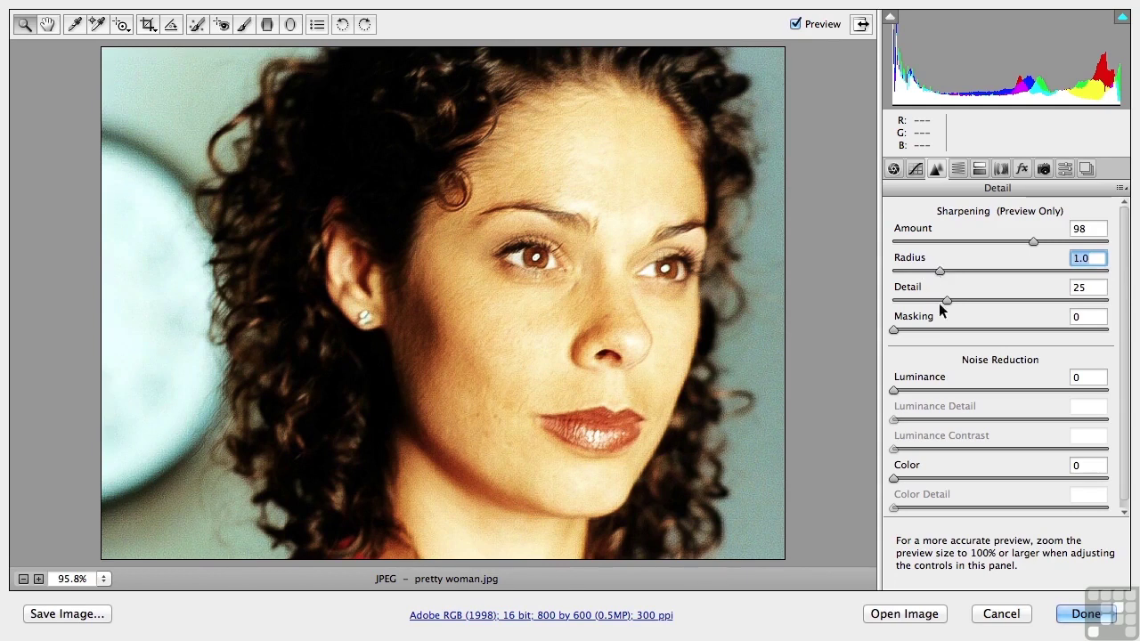
mouse_move(946, 303)
mouse_down()
mouse_move(1102, 302)
mouse_move(894, 301)
mouse_move(947, 305)
mouse_up()
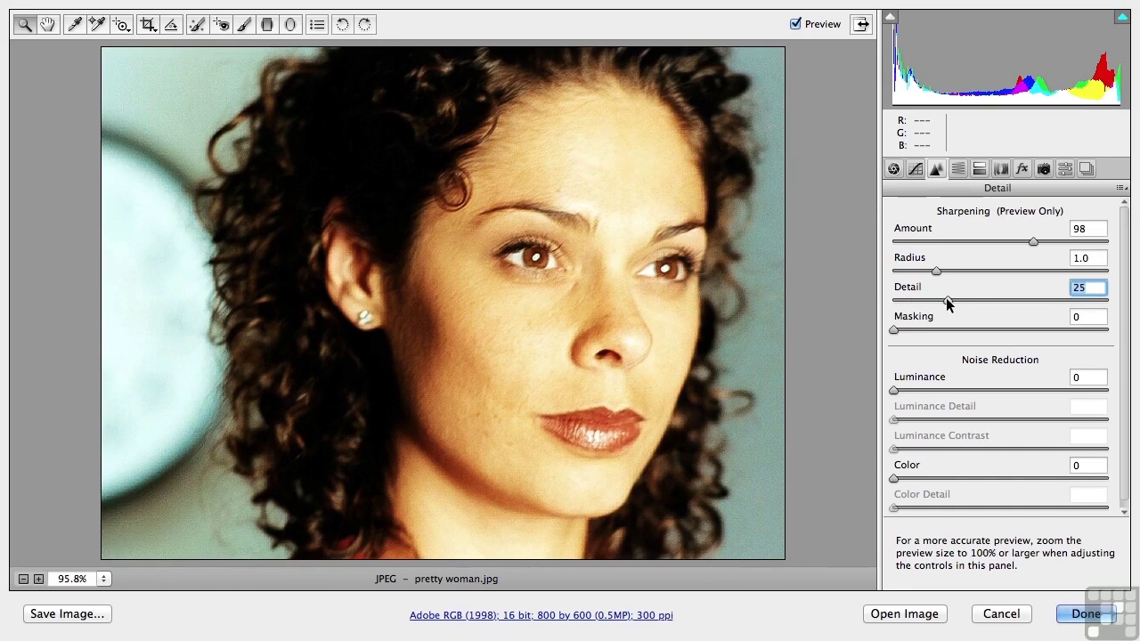
Raise sharpening Masking to 79, toggling Preview off and on to compare before and after.
click(795, 24)
click(795, 24)
drag(893, 330, 1002, 337)
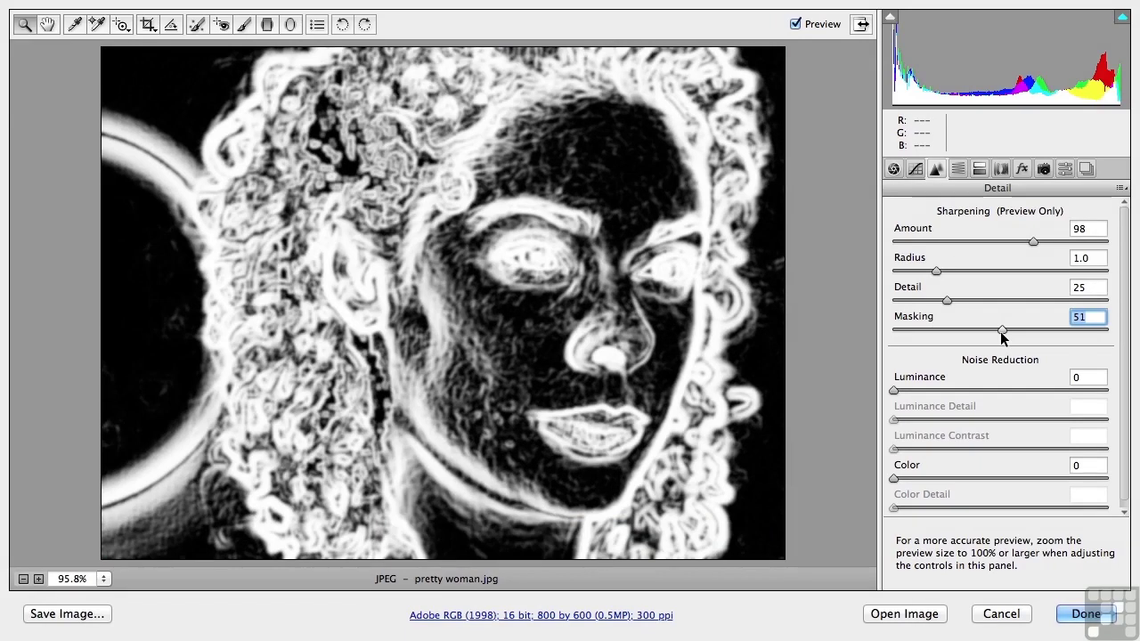
drag(1002, 334, 1061, 332)
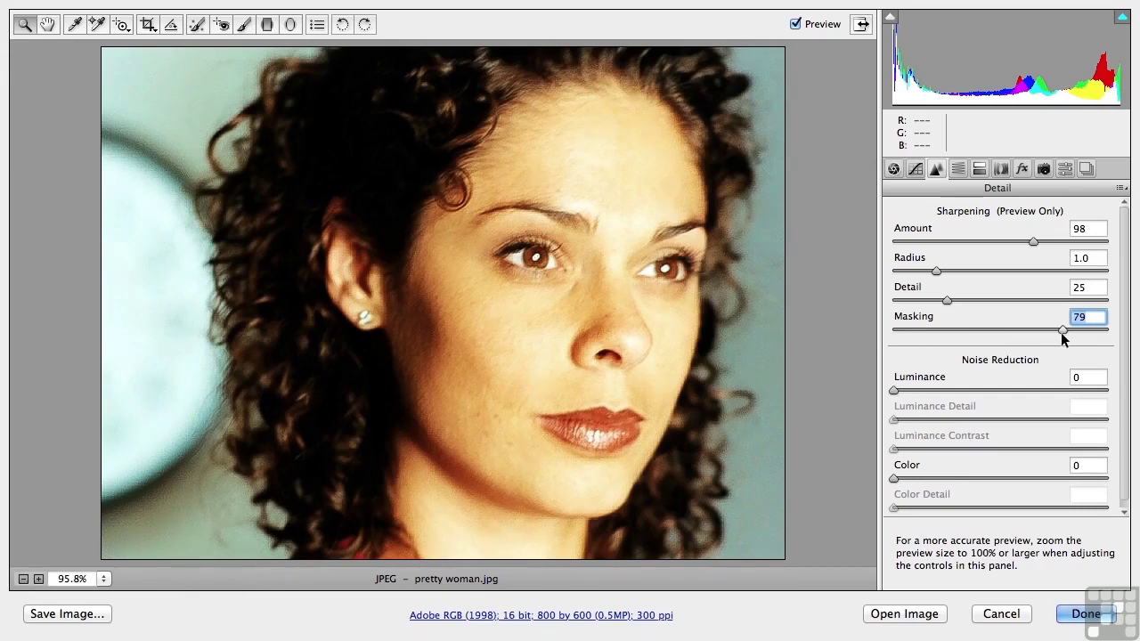
click(795, 25)
click(795, 24)
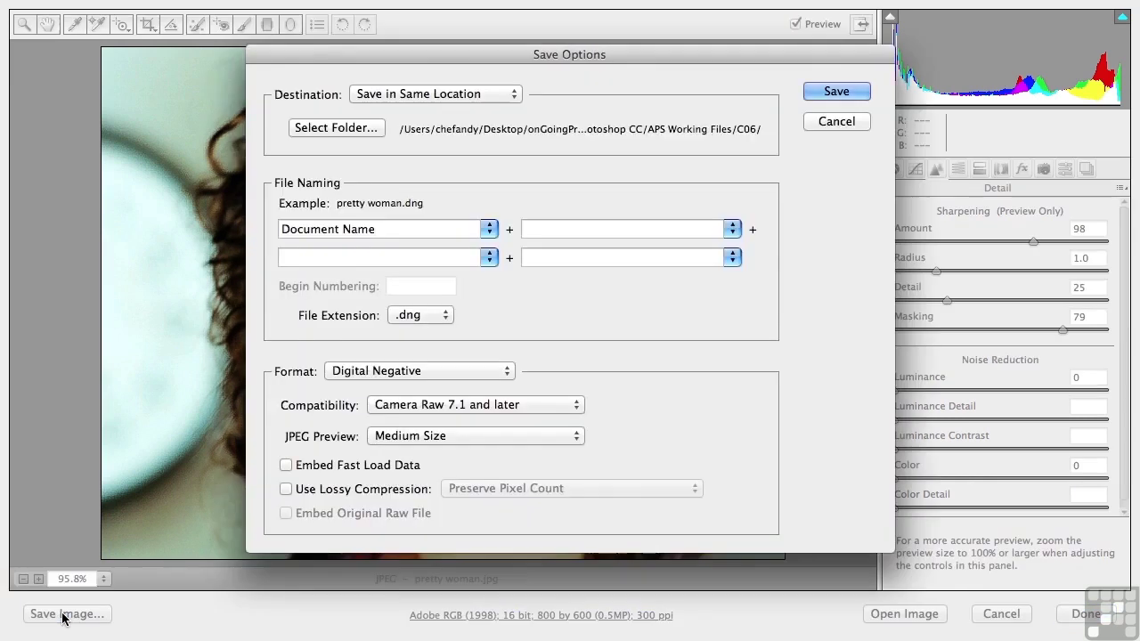
click(64, 614)
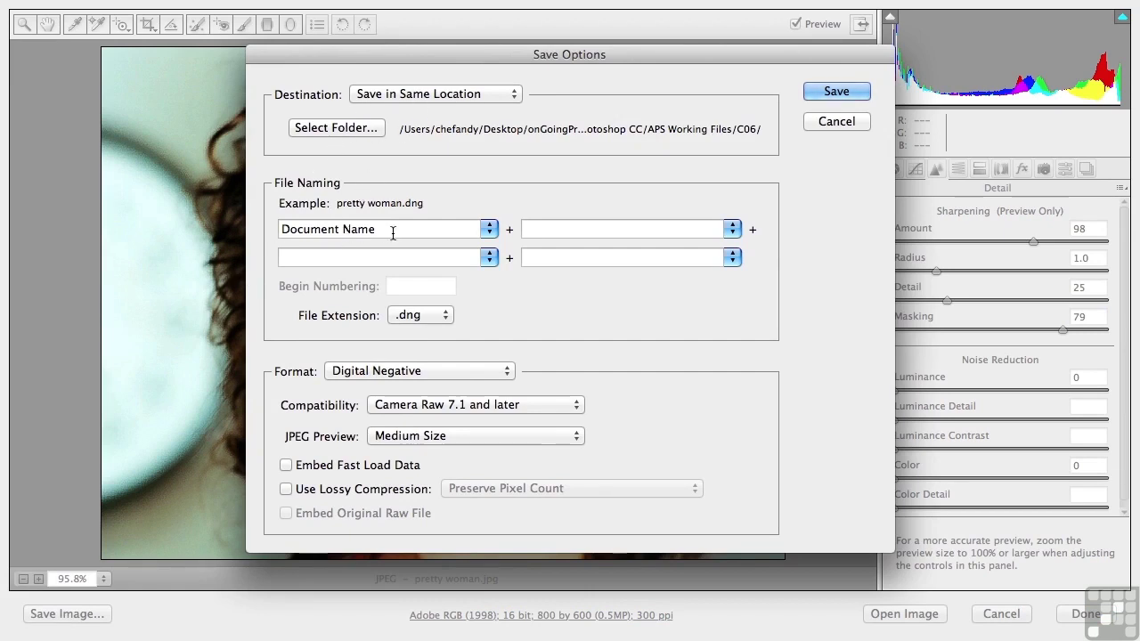
click(731, 230)
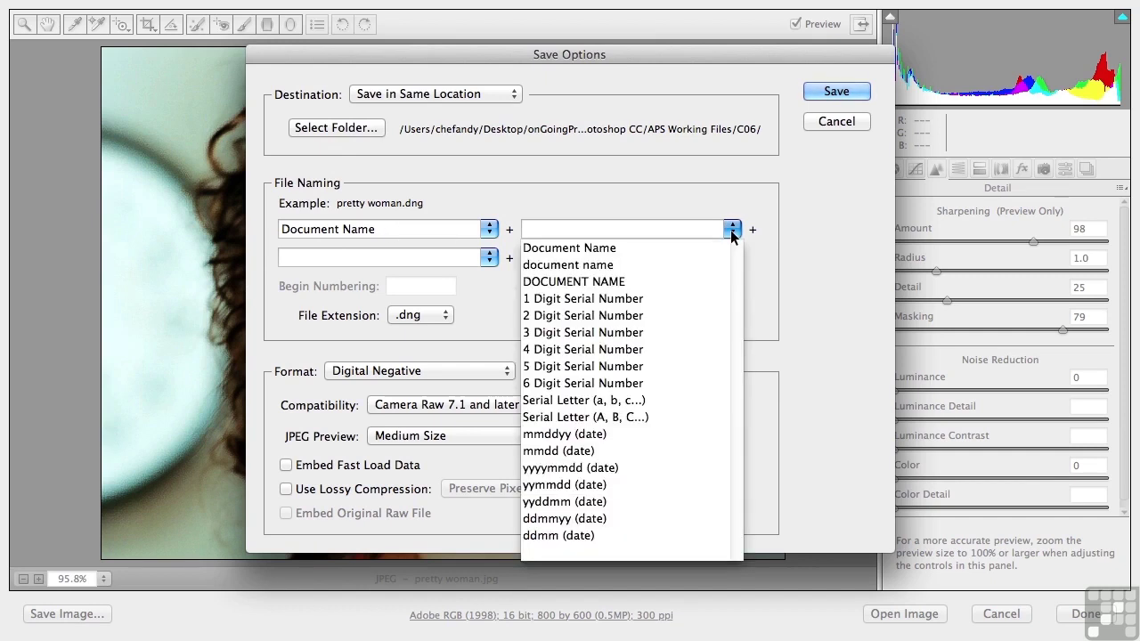
click(722, 208)
click(436, 316)
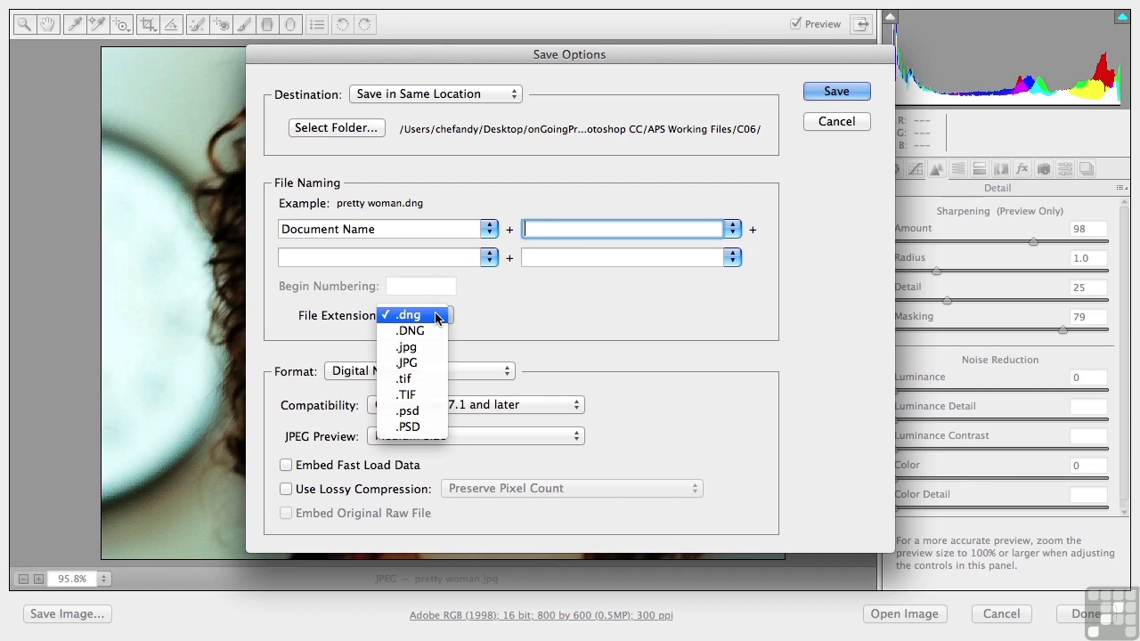
click(557, 322)
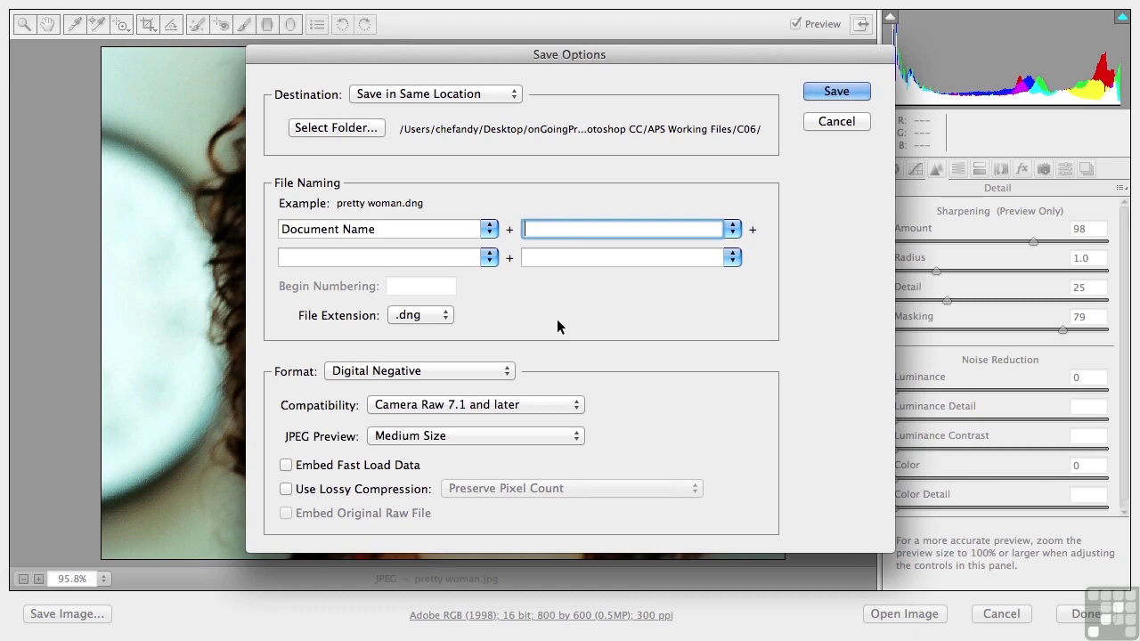
Keep DNG compatibility at Camera Raw 7.1 and later, embed a Full Size JPEG preview and Fast Load Data.
click(424, 406)
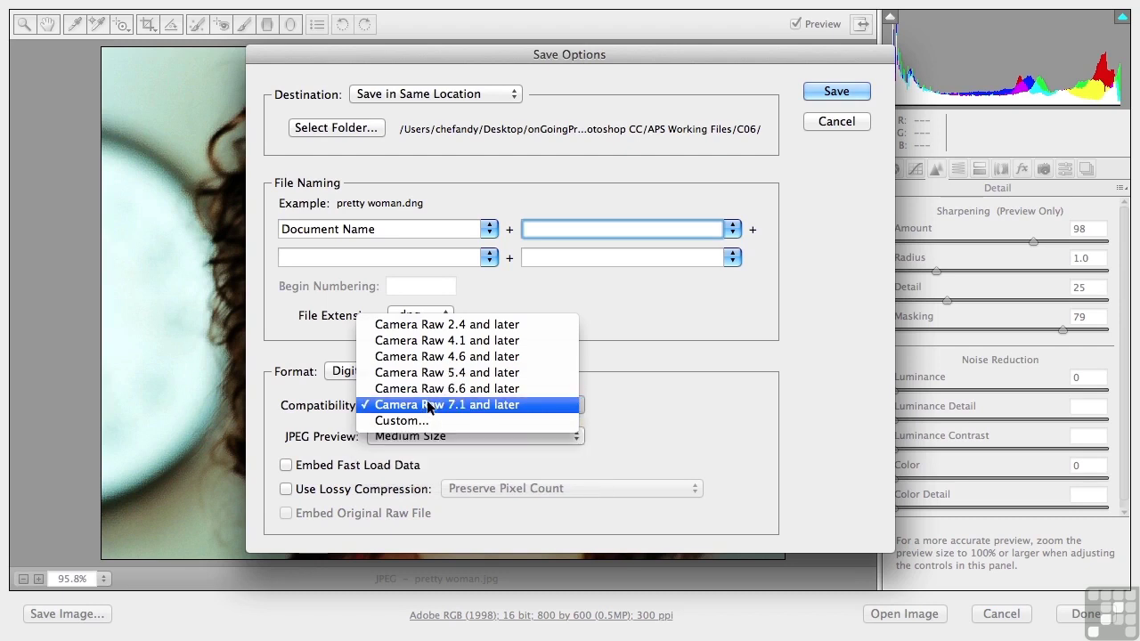
click(436, 404)
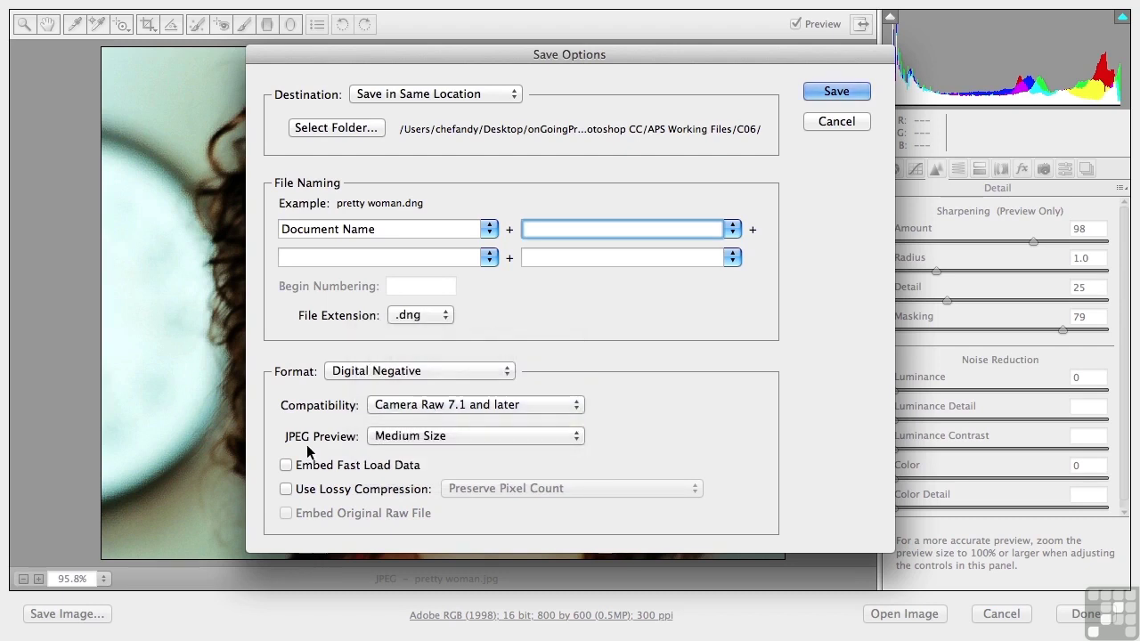
click(434, 436)
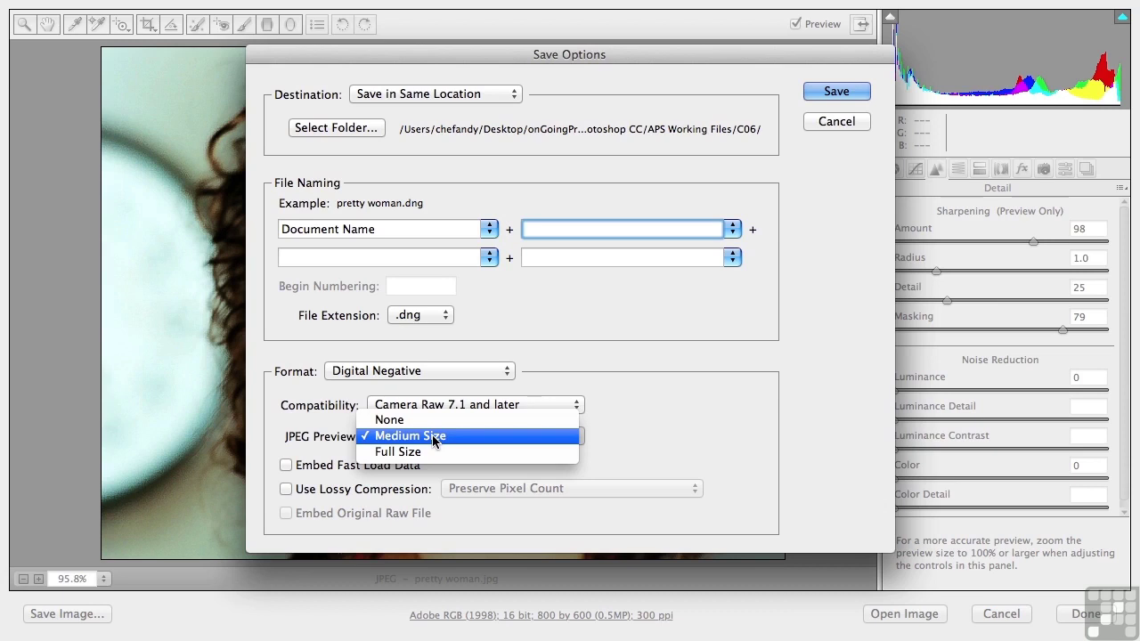
click(434, 452)
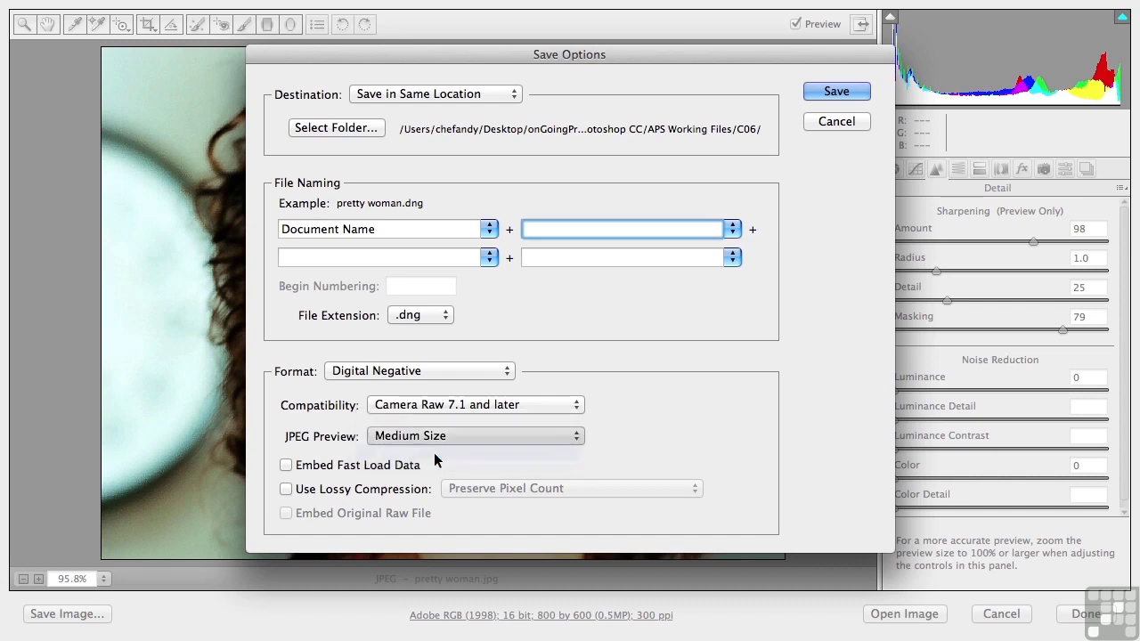
click(364, 469)
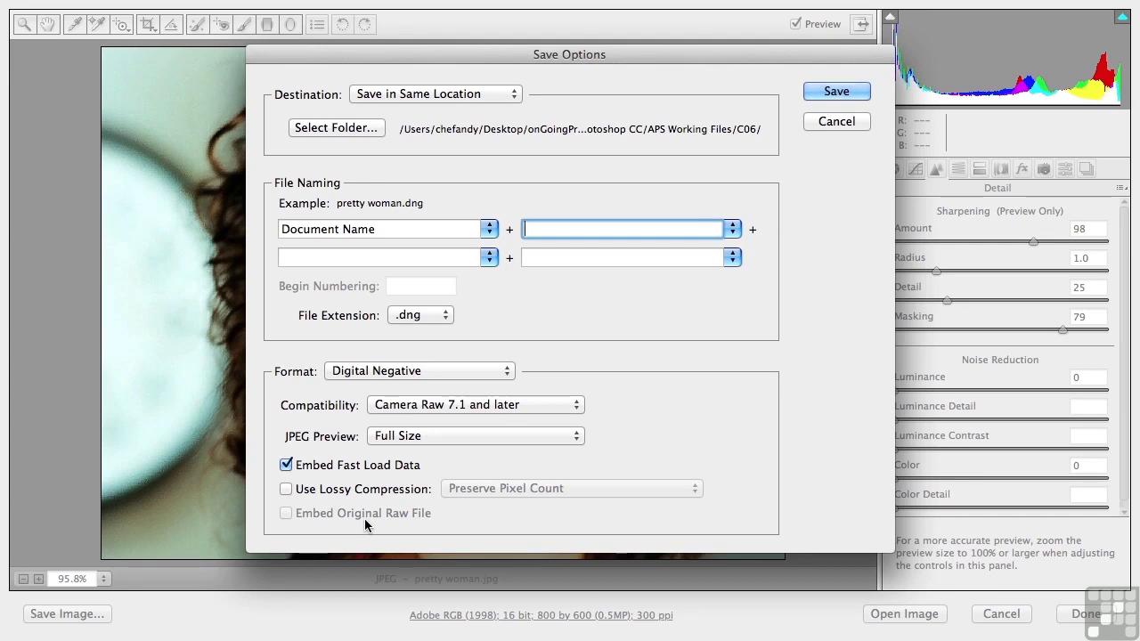
Set the file extension to .jpg and JPEG quality to Low (1-4).
click(405, 314)
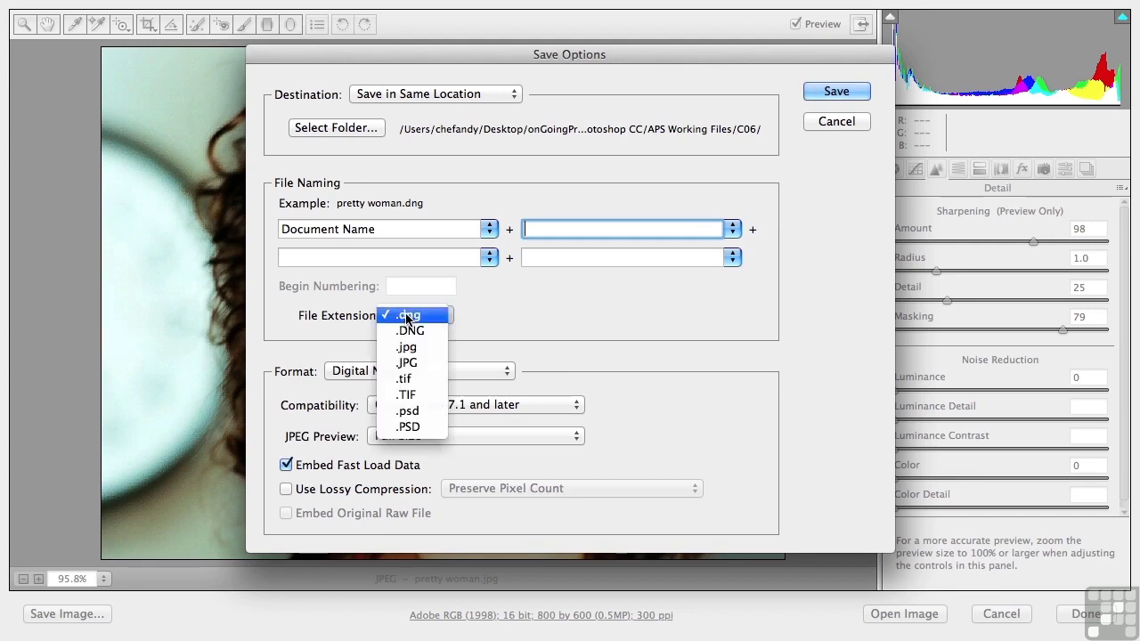
click(409, 347)
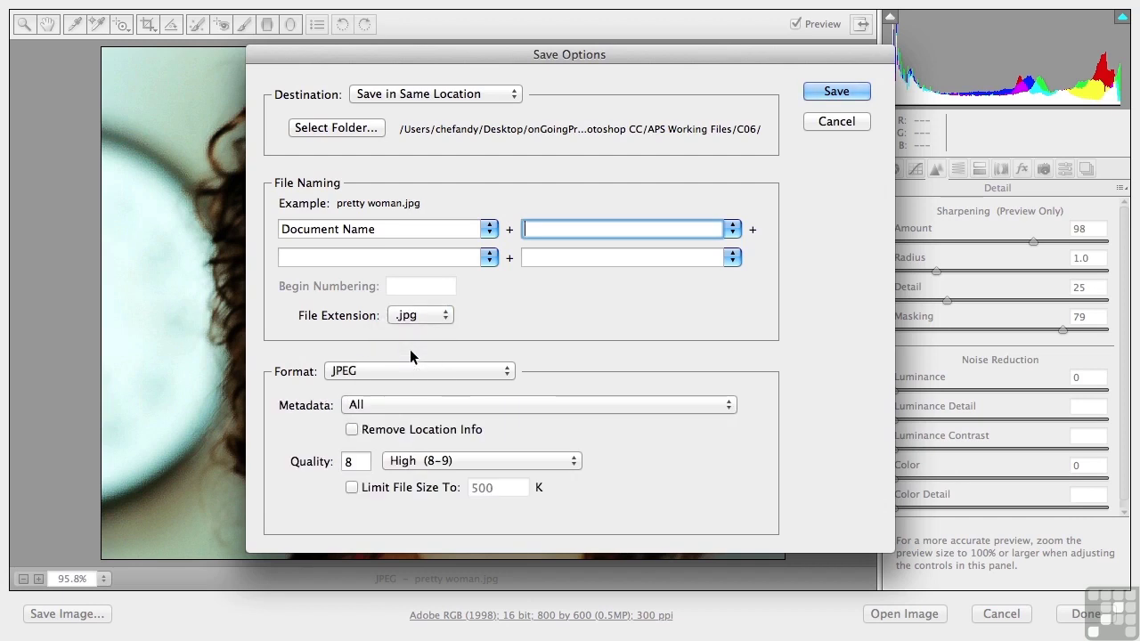
click(448, 460)
click(447, 430)
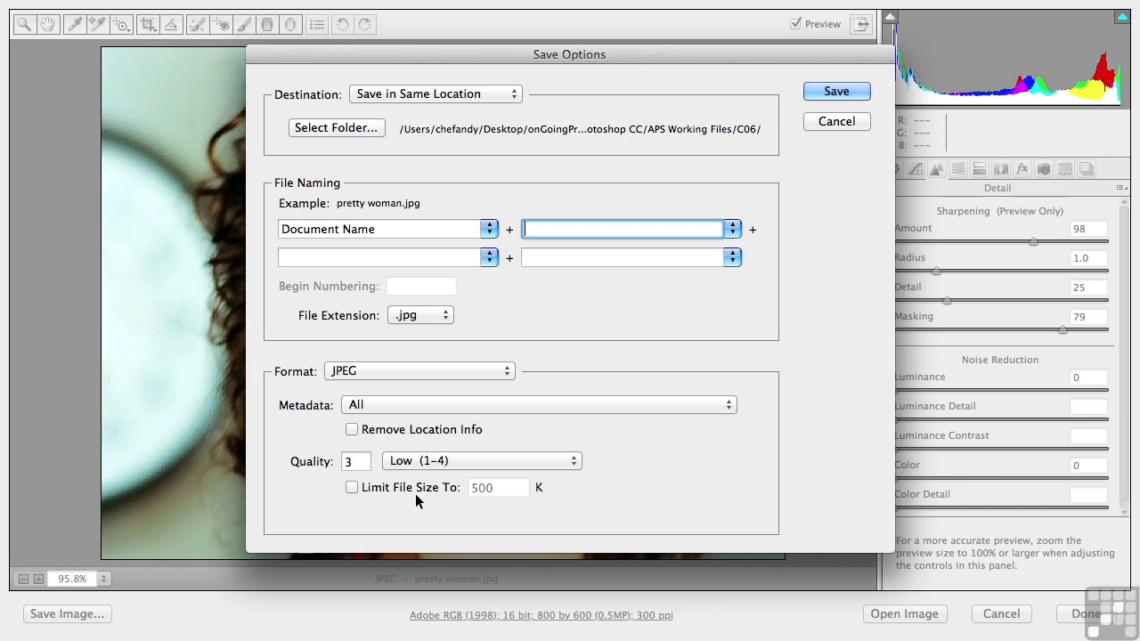
Switch the format to TIFF with compression None, then change it to Photoshop (.psd).
click(449, 371)
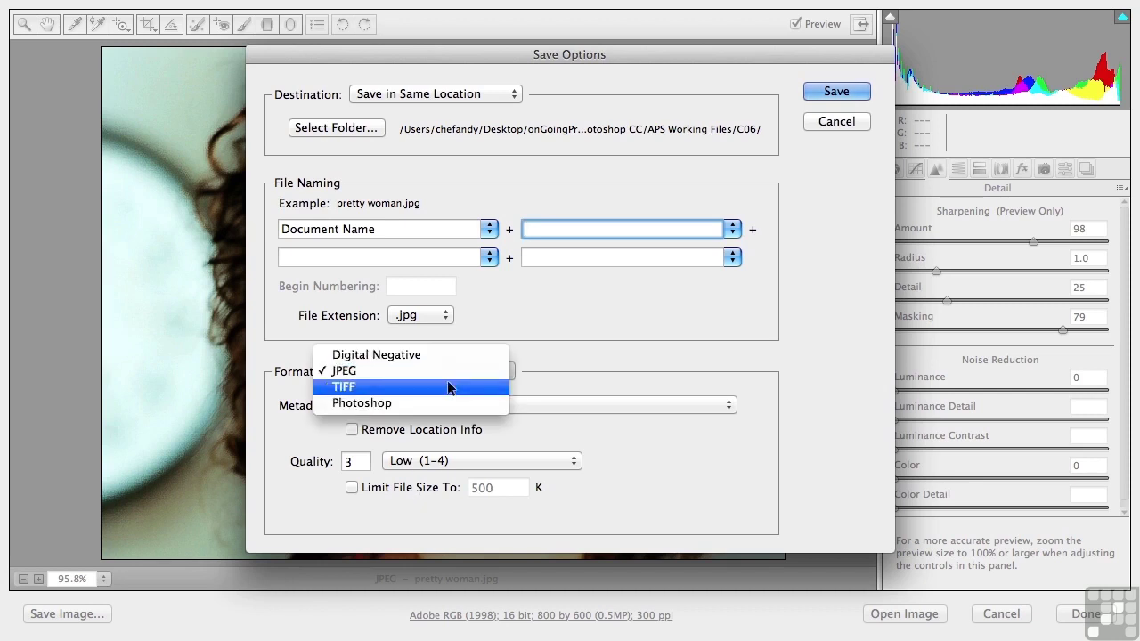
click(449, 386)
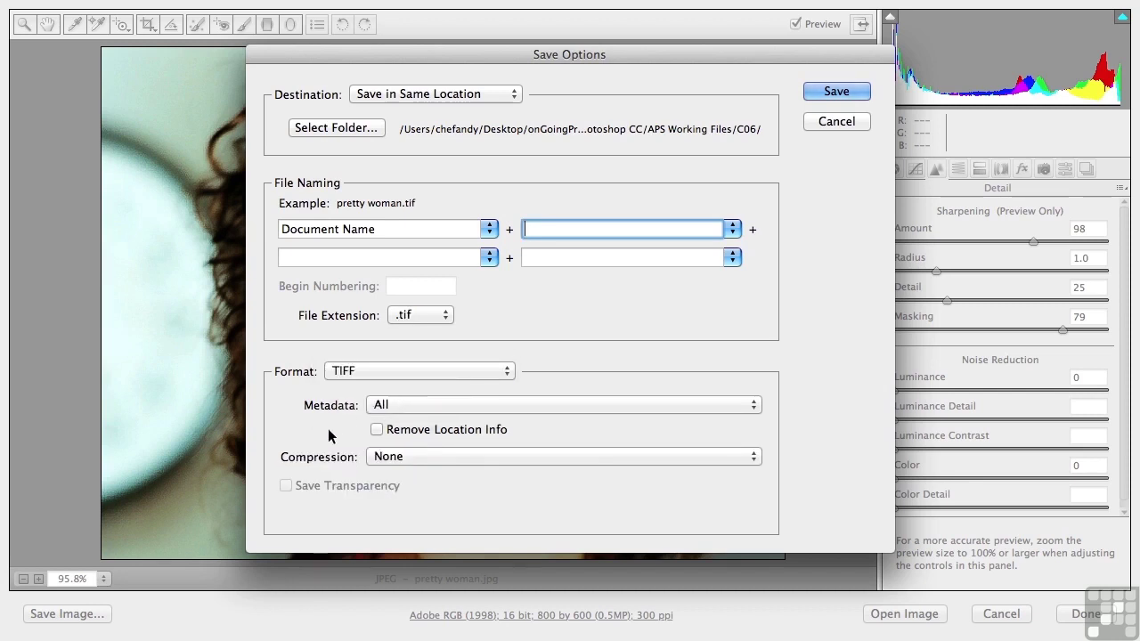
click(389, 457)
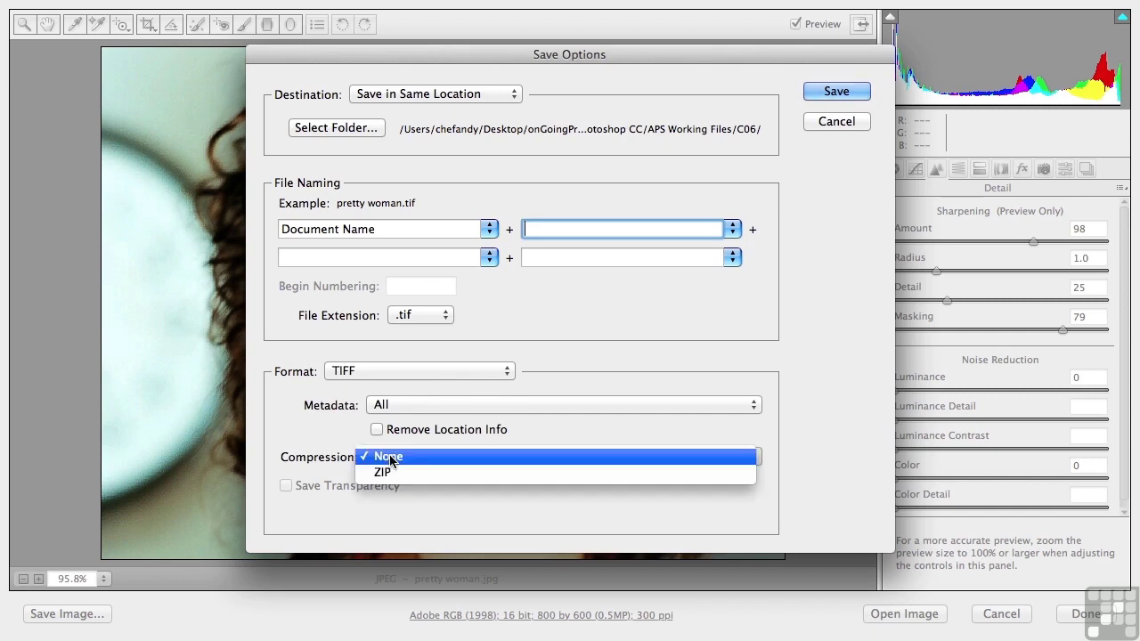
click(459, 487)
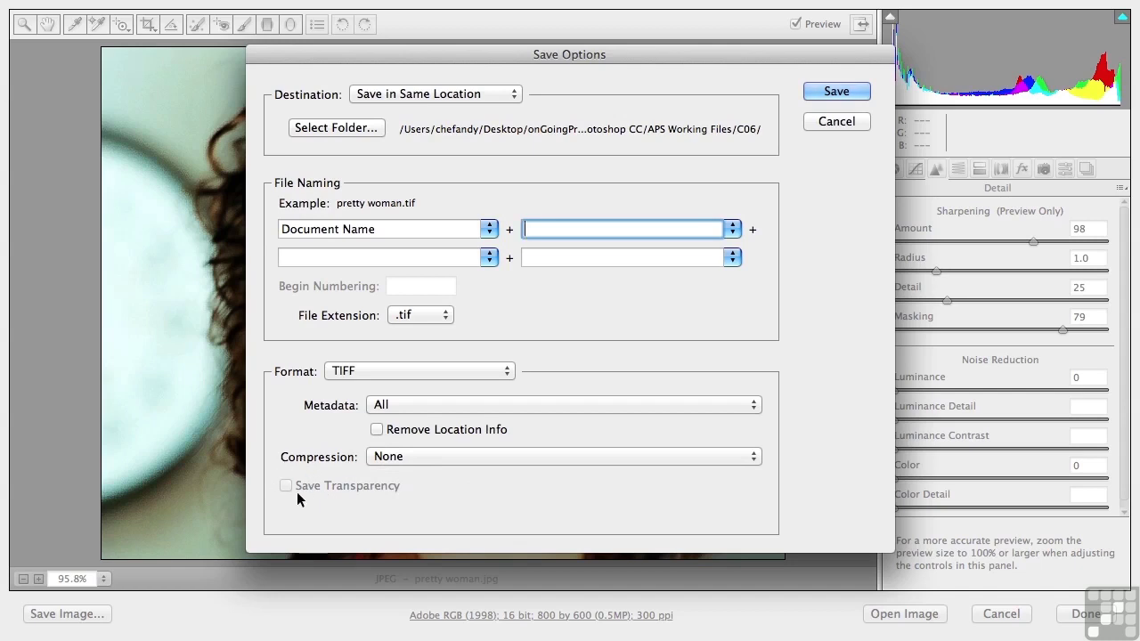
click(351, 372)
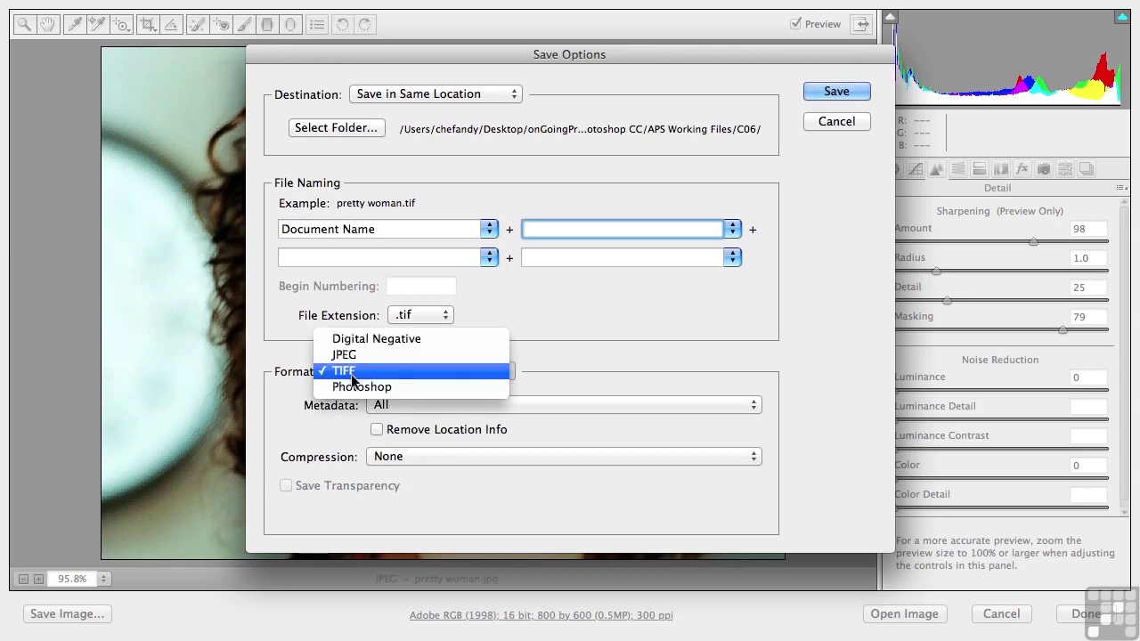
click(353, 387)
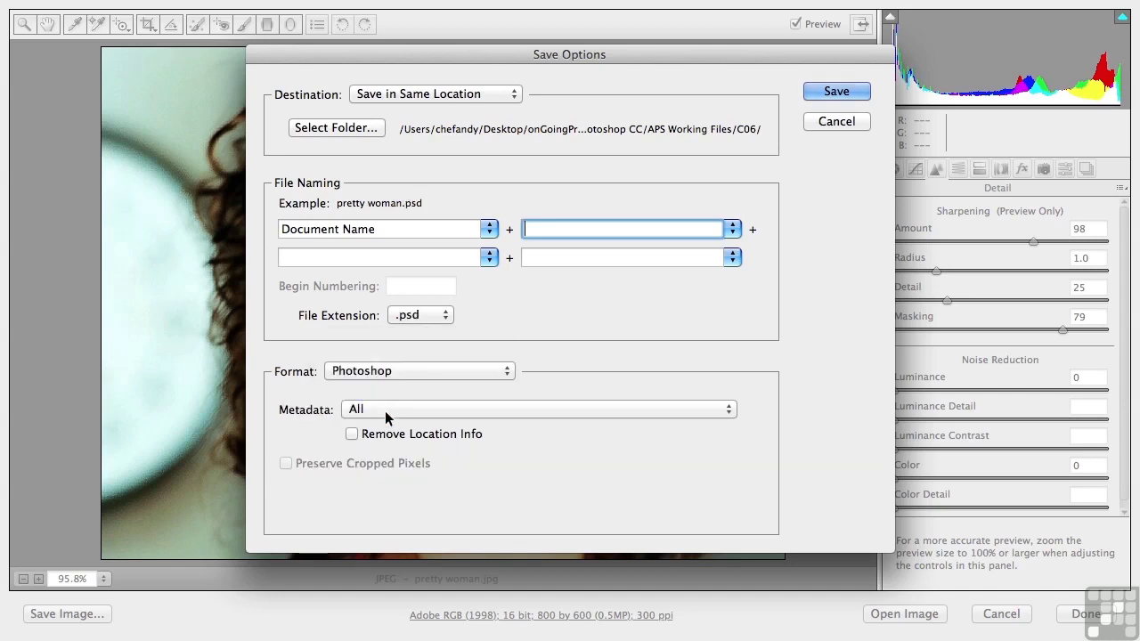